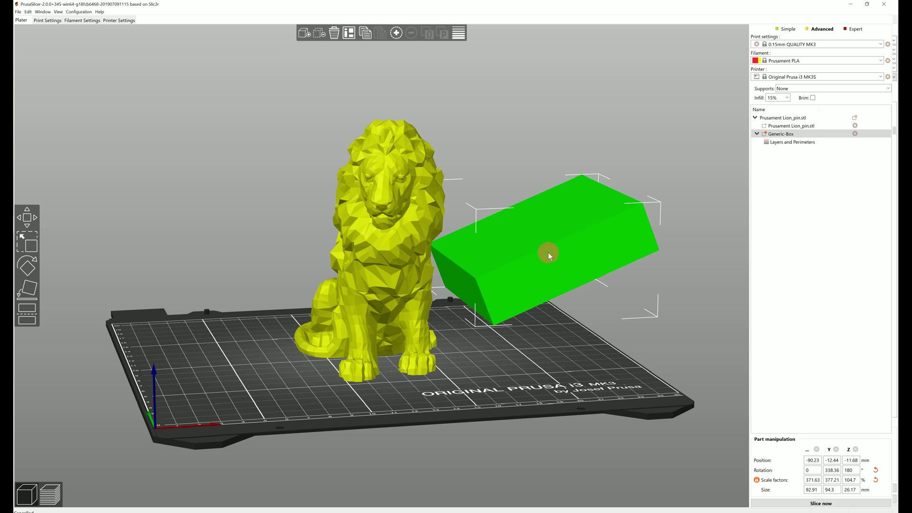
Step: Move the box modifier over the lion's body and preview the sliced result
drag(548, 252, 396, 272)
click(53, 491)
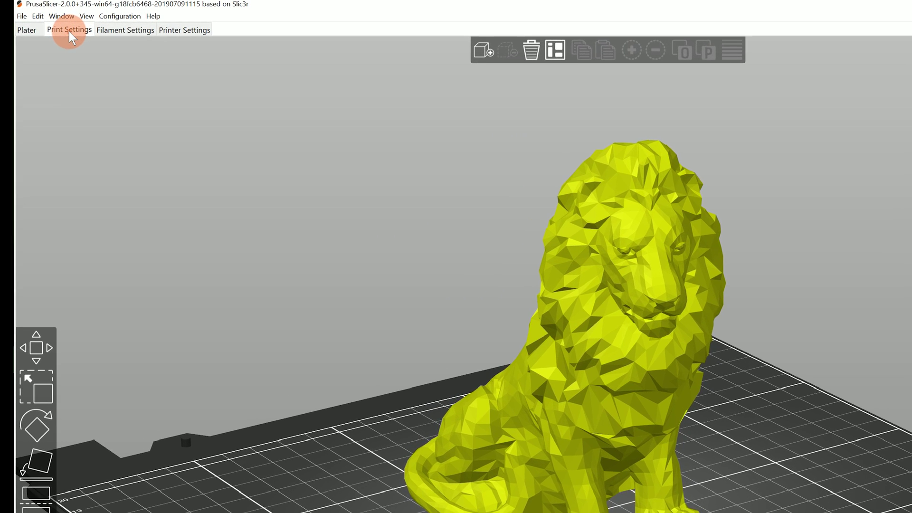
Step: Set the number of perimeters to 0 in the print settings and preview the sliced lion
click(70, 30)
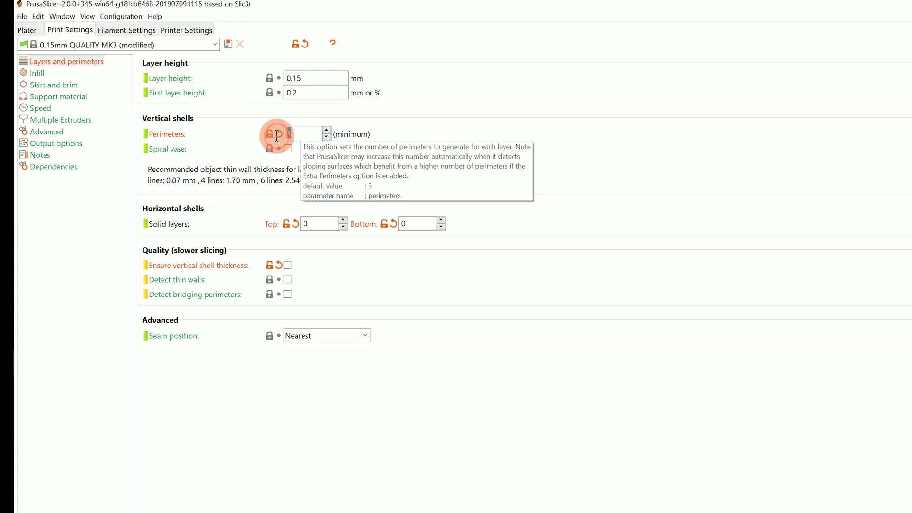
text(0)
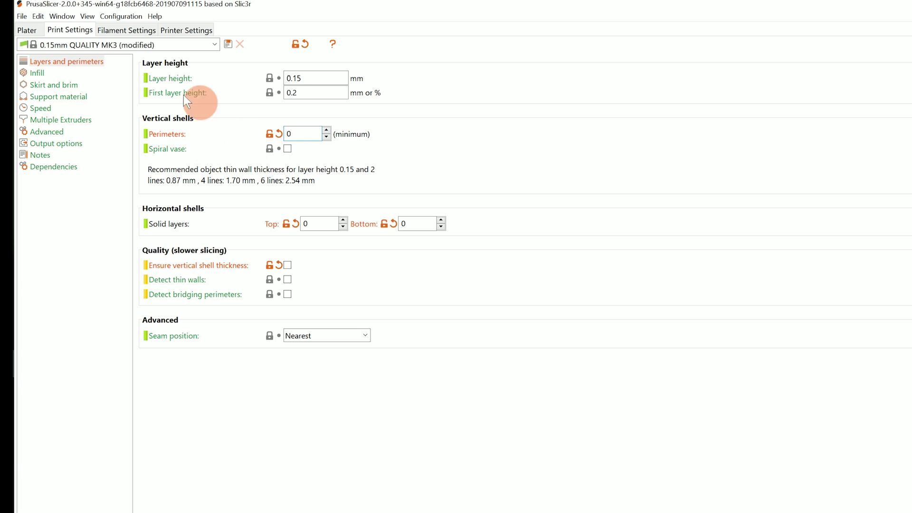
click(27, 30)
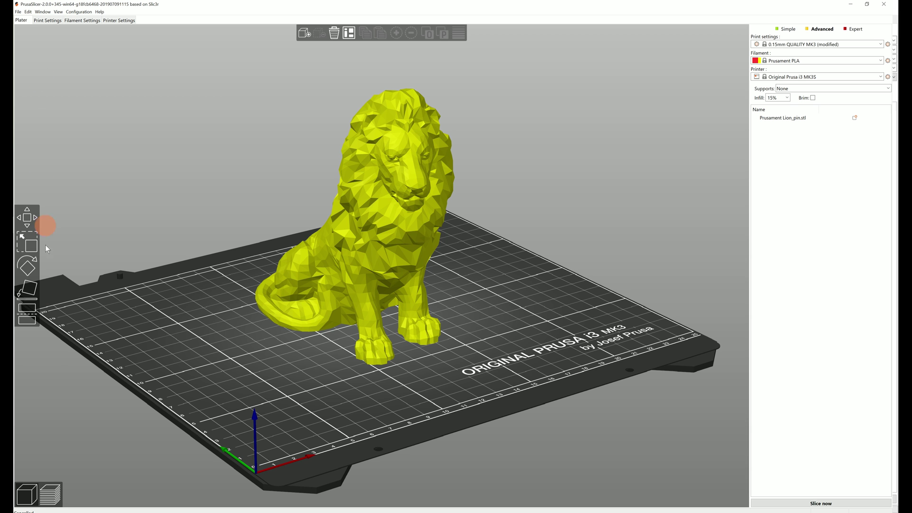
click(49, 492)
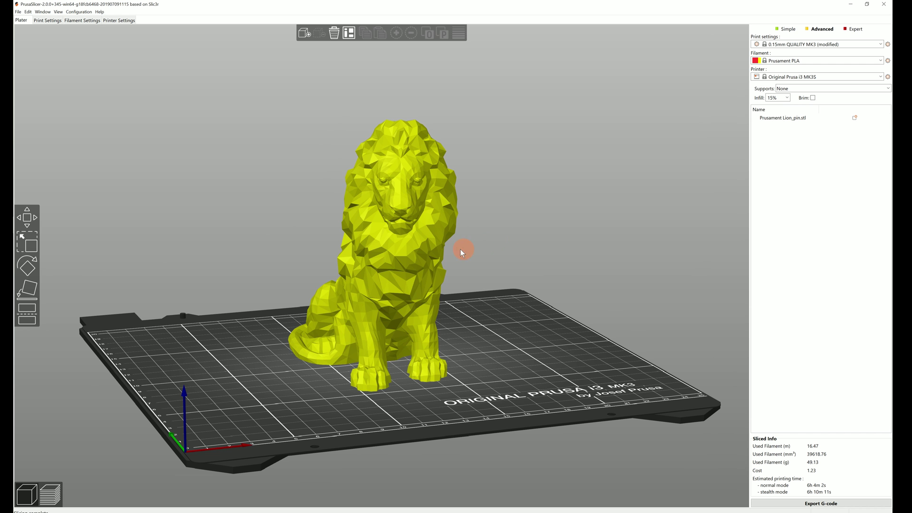
Step: Add a box modifier to the lion, move it over the body and activate scaling for it
click(407, 253)
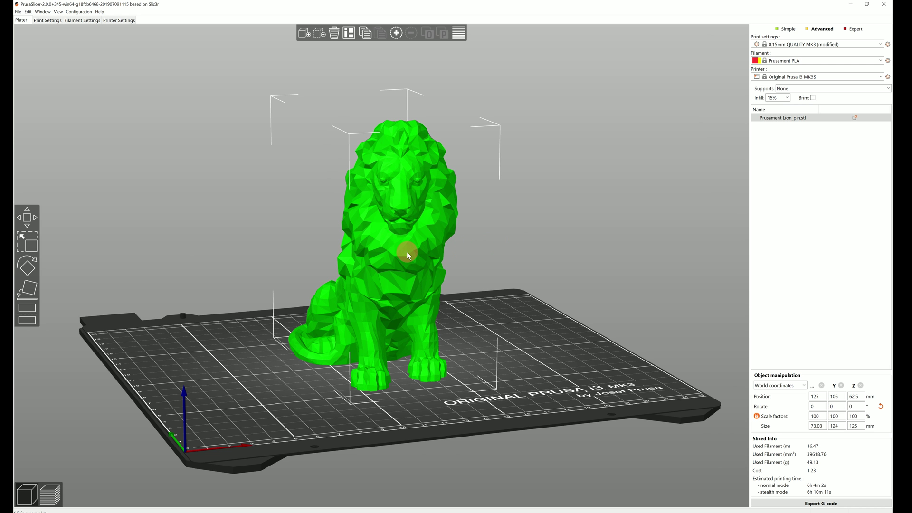
right_click(407, 252)
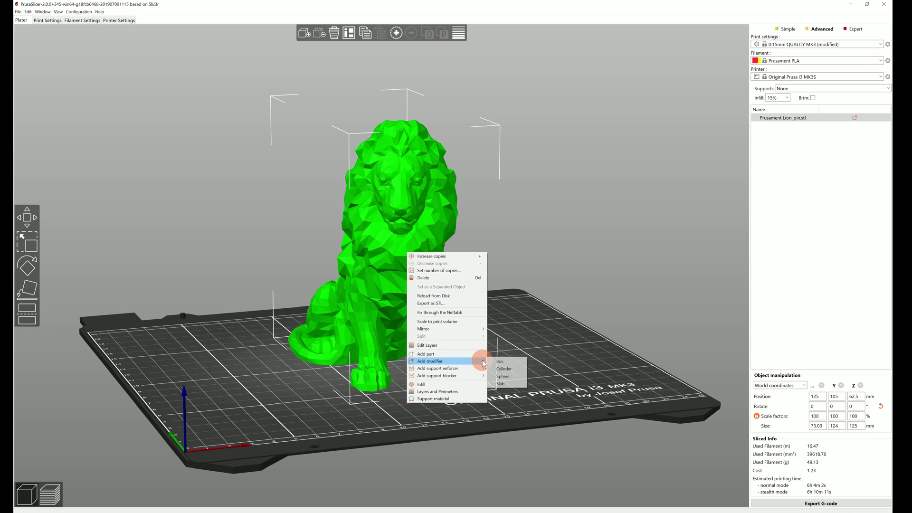
click(498, 362)
drag(495, 332, 389, 344)
key(s)
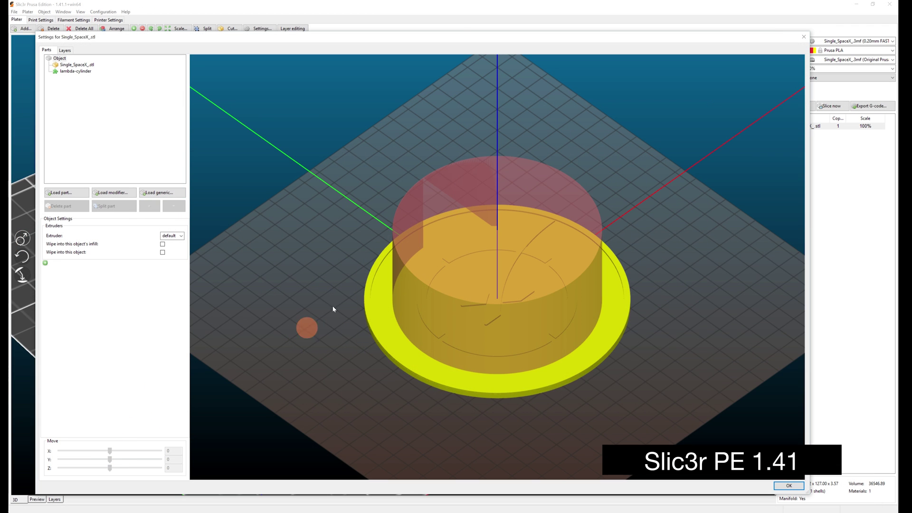
Step: In Slic3r PE 1.41, offset the cylinder modifier to about X -46.8 and Z -14.2, and adjust its Y offset
click(421, 236)
drag(107, 450, 49, 462)
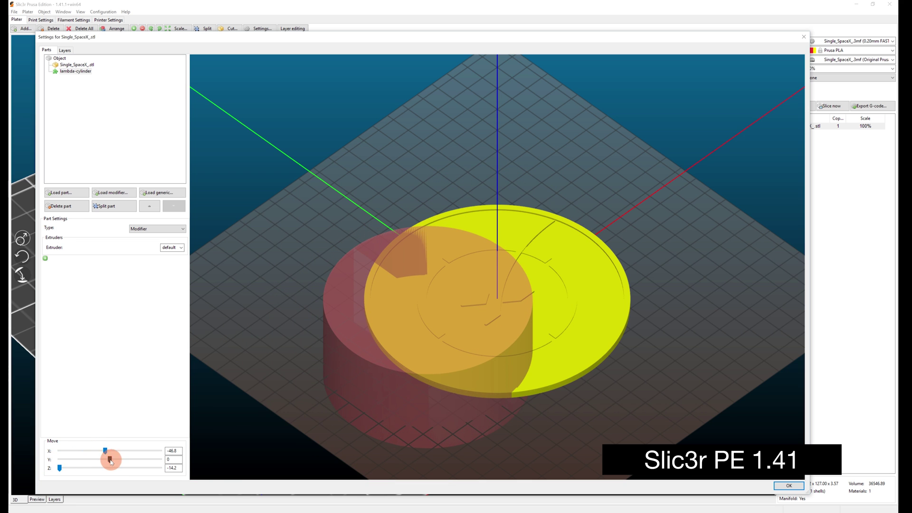
mouse_move(110, 459)
mouse_down()
mouse_move(87, 460)
mouse_move(113, 460)
mouse_up()
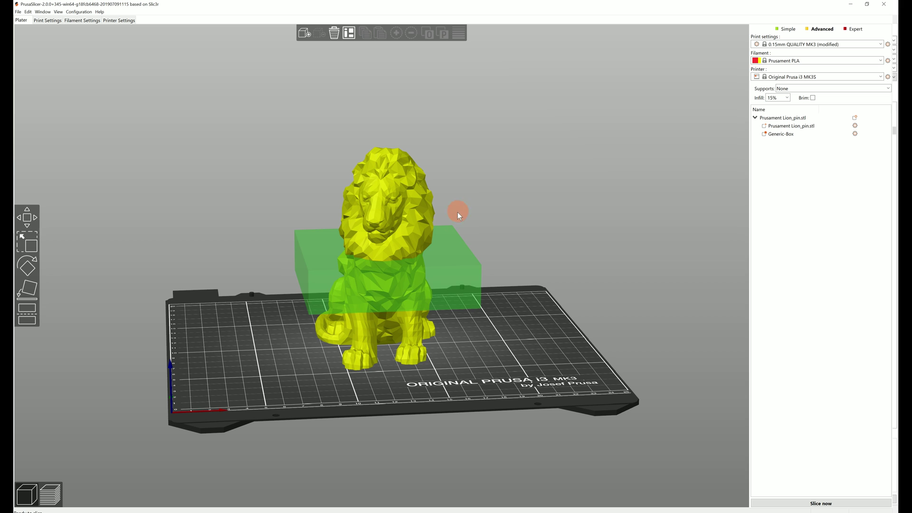
Step: In PrusaSlicer, tilt the lion's box modifier to about 327.68° around the Y axis
click(450, 263)
key(r)
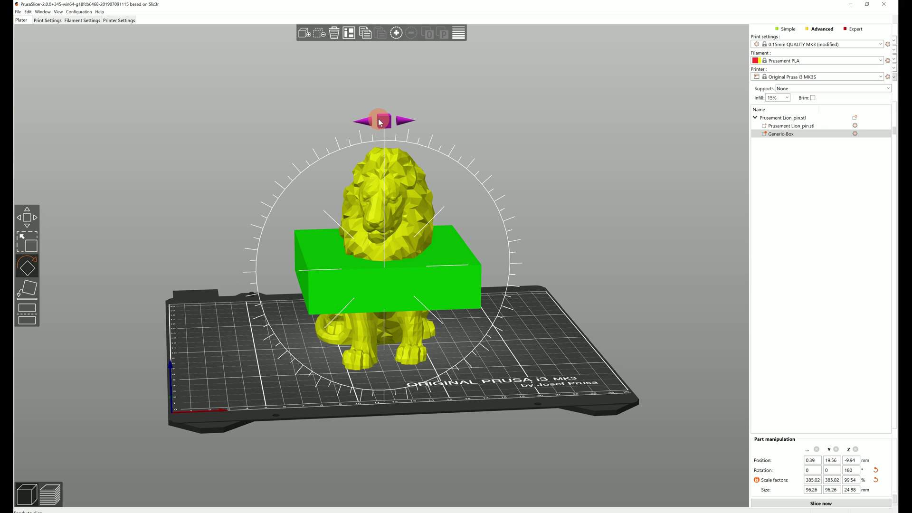
drag(380, 122, 318, 166)
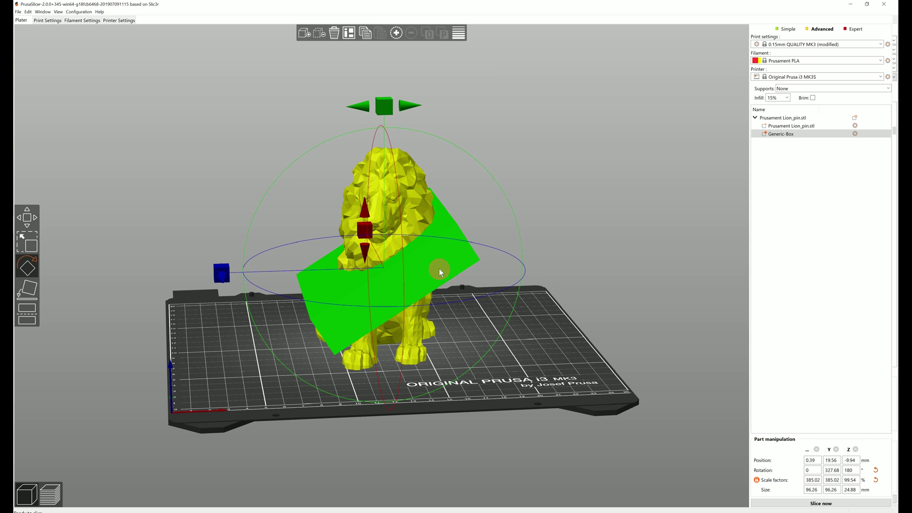
click(489, 193)
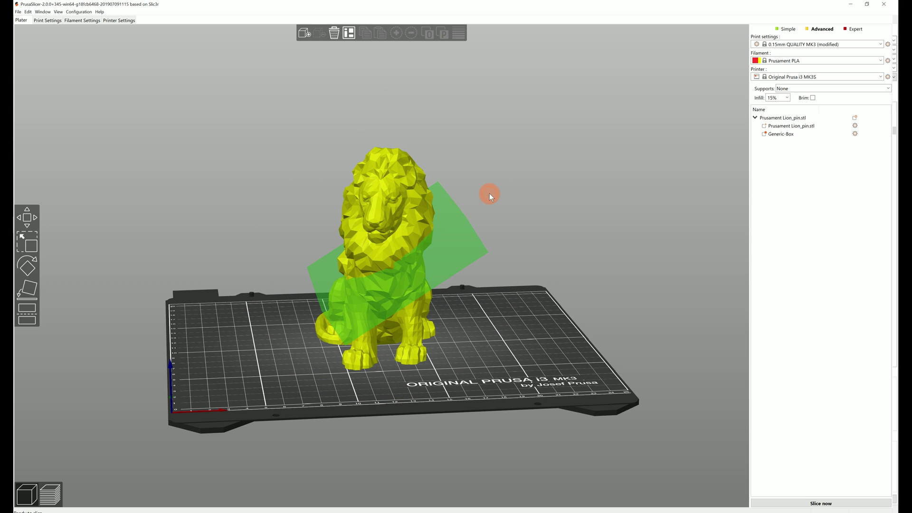
Step: Add a custom print settings category to the tilted box modifier on the lion
click(472, 230)
right_click(448, 255)
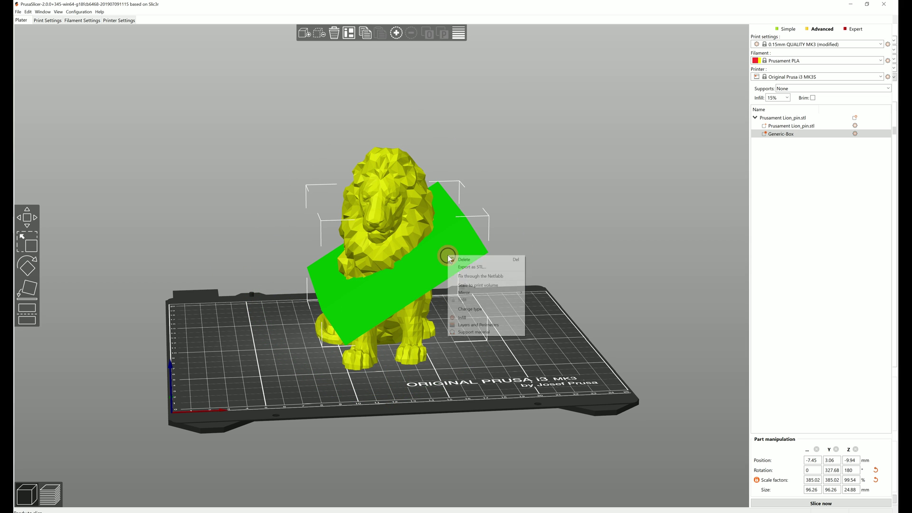
click(504, 320)
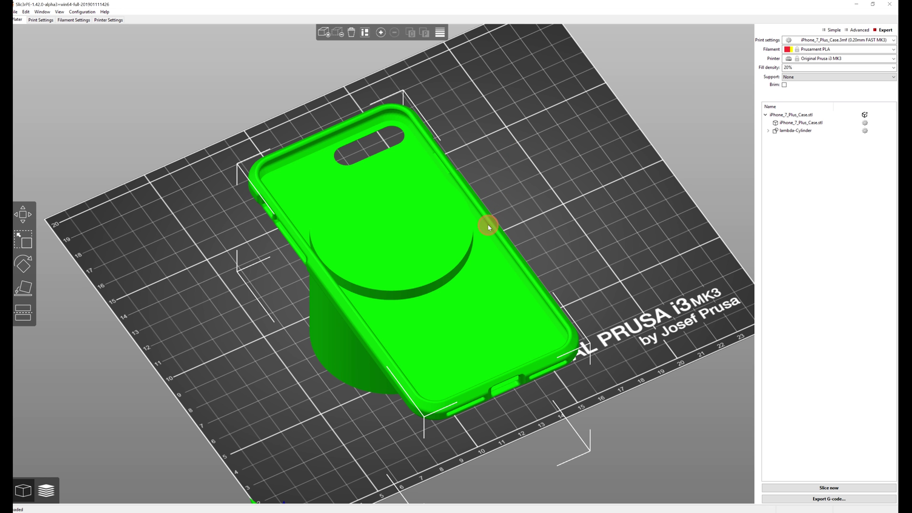
Step: In Slic3r PE 1.42, load an STL mesh as a modifier for the iPhone case and move it onto the middle of the case
click(489, 227)
right_click(490, 227)
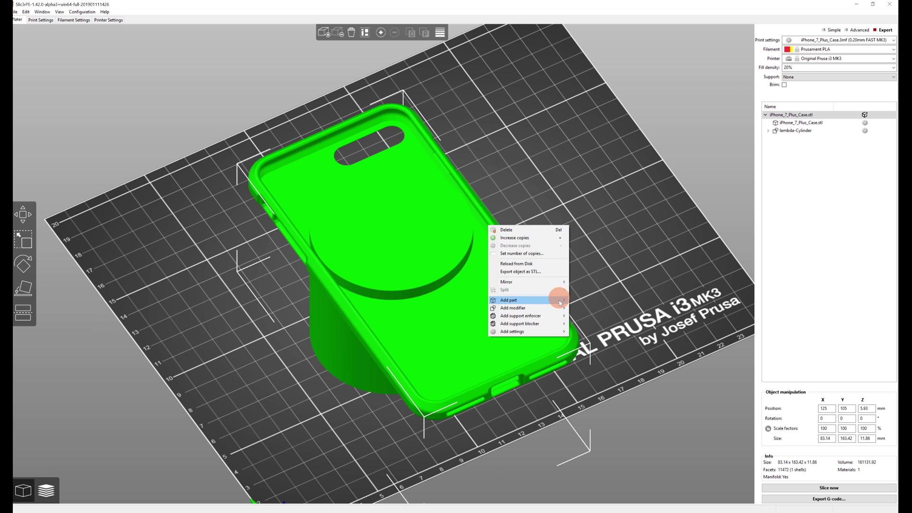
click(575, 308)
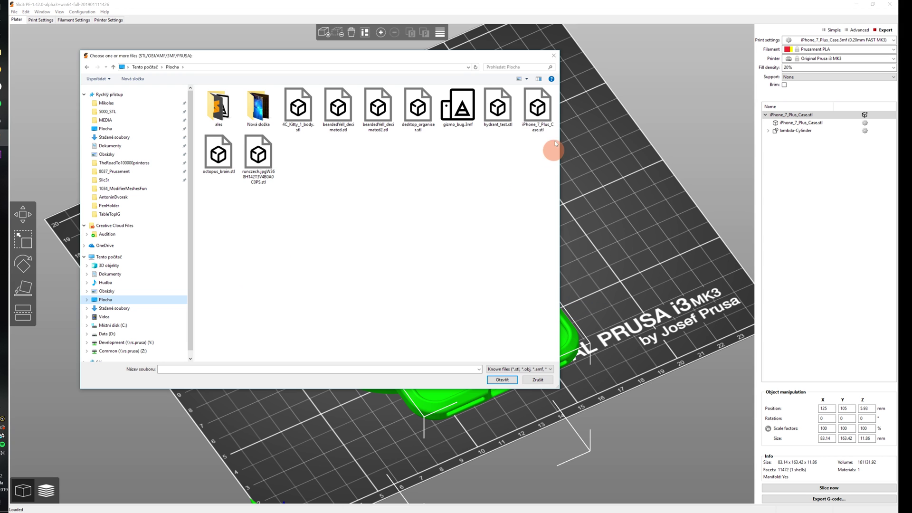
double_click(548, 110)
click(465, 87)
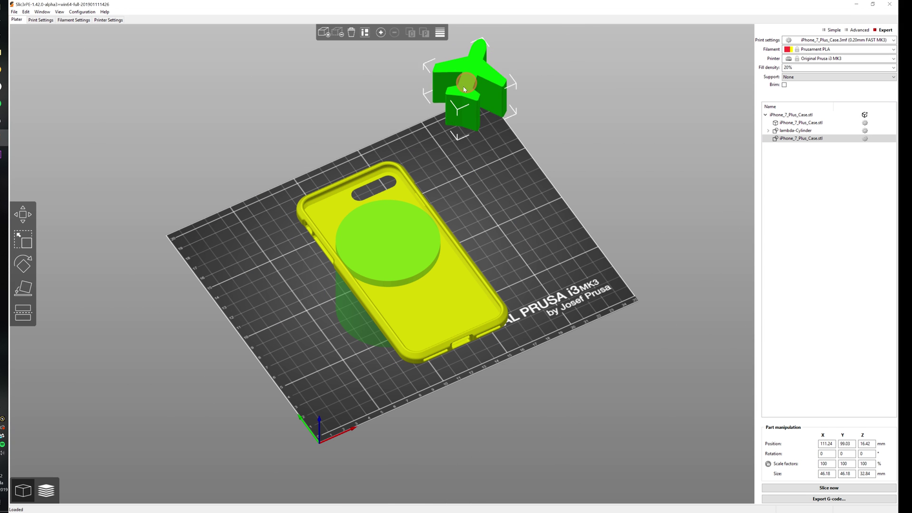
drag(464, 87, 389, 226)
scroll(389, 229, up, 5)
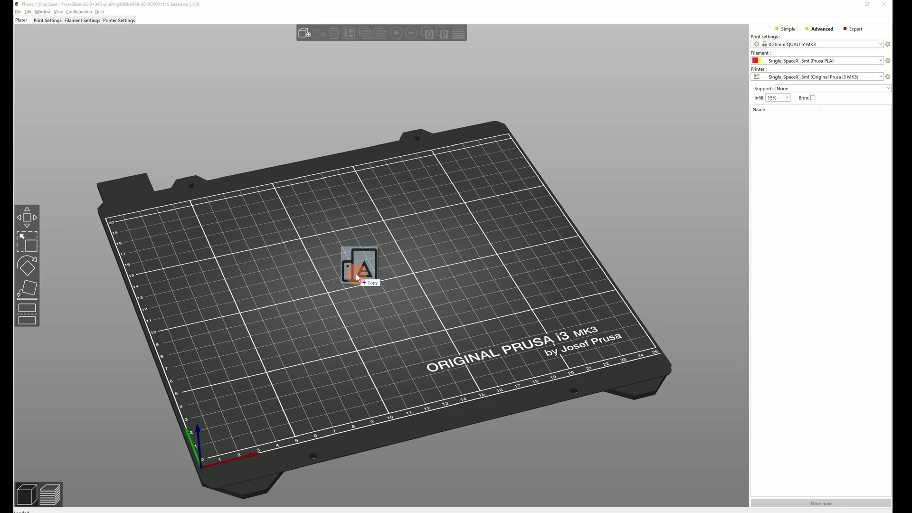
Step: In PrusaSlicer, import the Single_SpaceX model and set the infill to the Triangles pattern at 60% density
drag(355, 273, 355, 274)
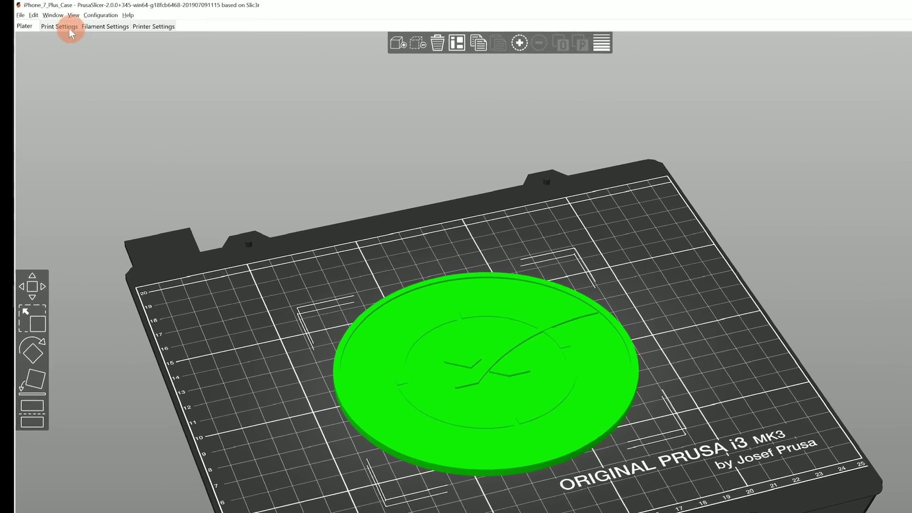
click(75, 31)
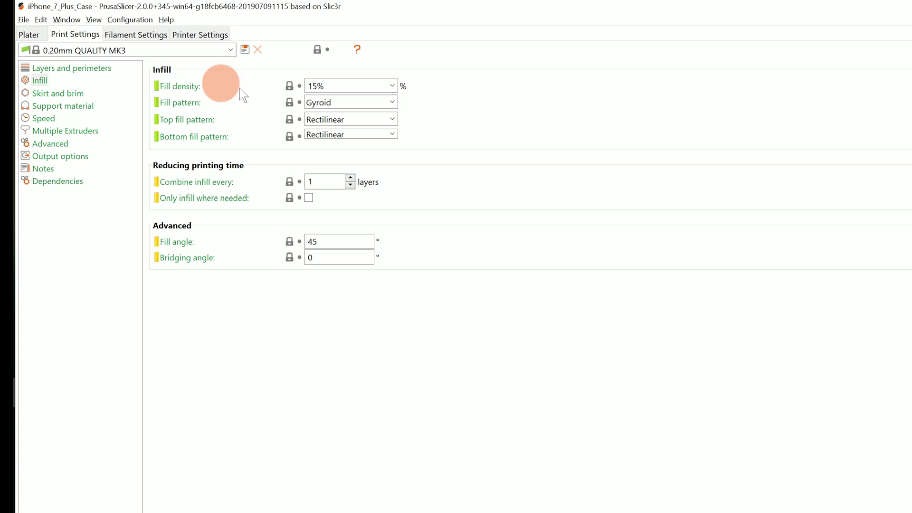
click(319, 104)
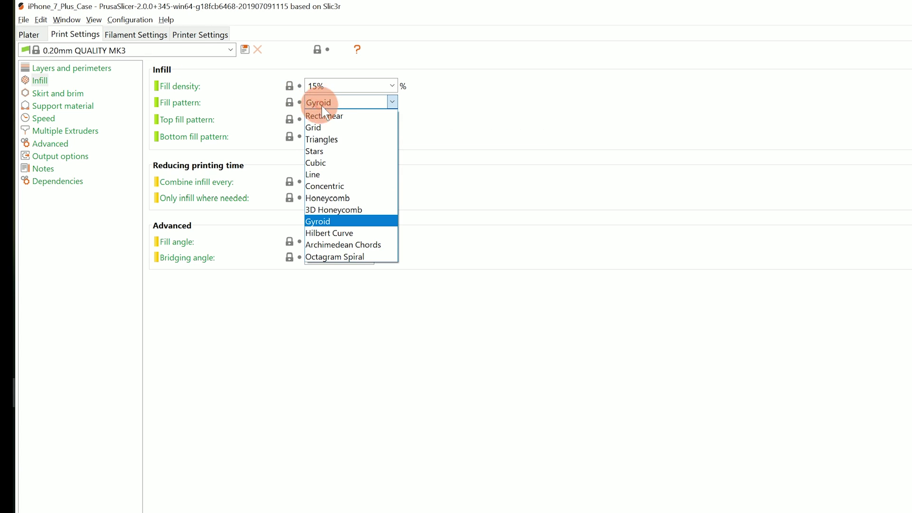
click(348, 141)
click(358, 88)
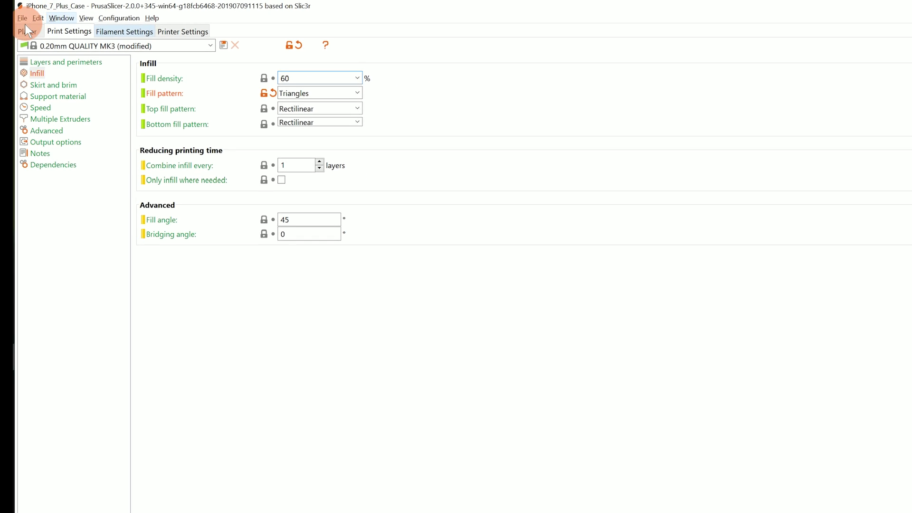
click(21, 20)
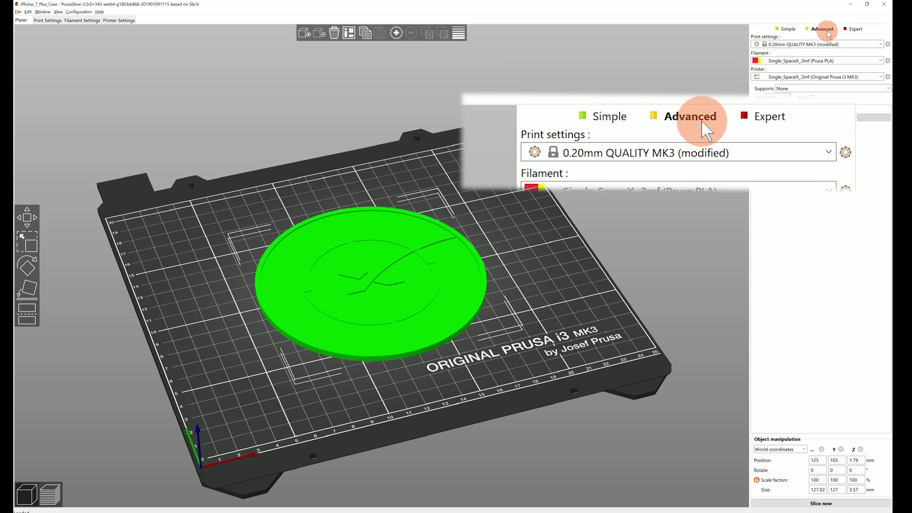
Step: Add a cylinder modifier to the Single_SpaceX disc
click(855, 32)
right_click(388, 275)
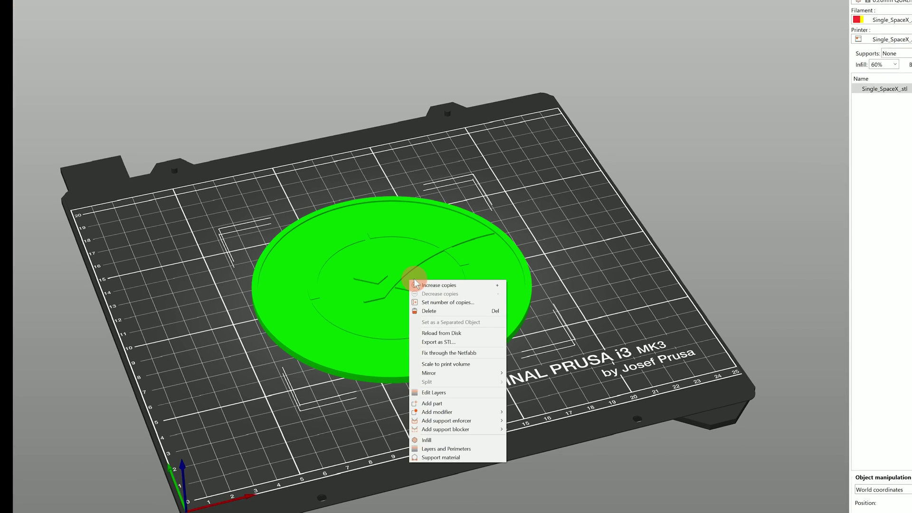
mouse_move(497, 412)
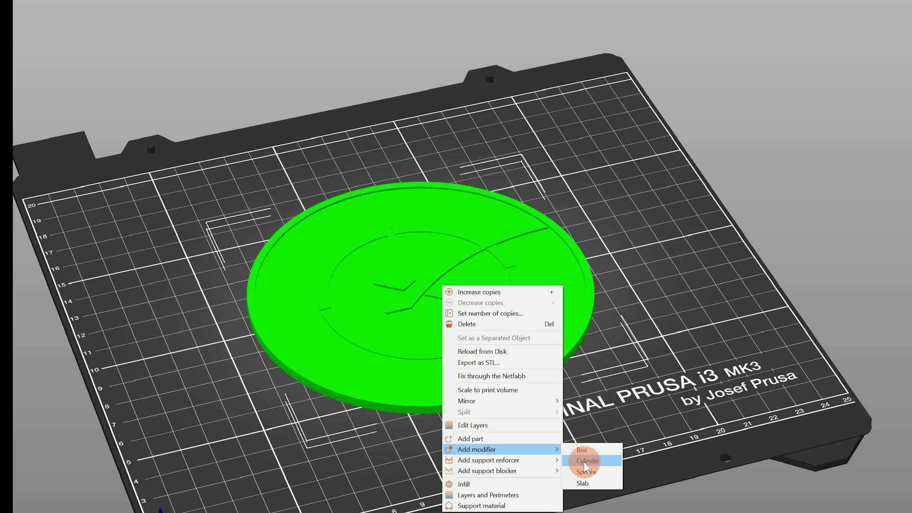
click(588, 461)
Step: Widen the cylinder modifier beyond the disc, flatten it and lower it until only the raised logo and rings protrude
drag(663, 335, 840, 326)
key(s)
drag(433, 118, 432, 393)
key(m)
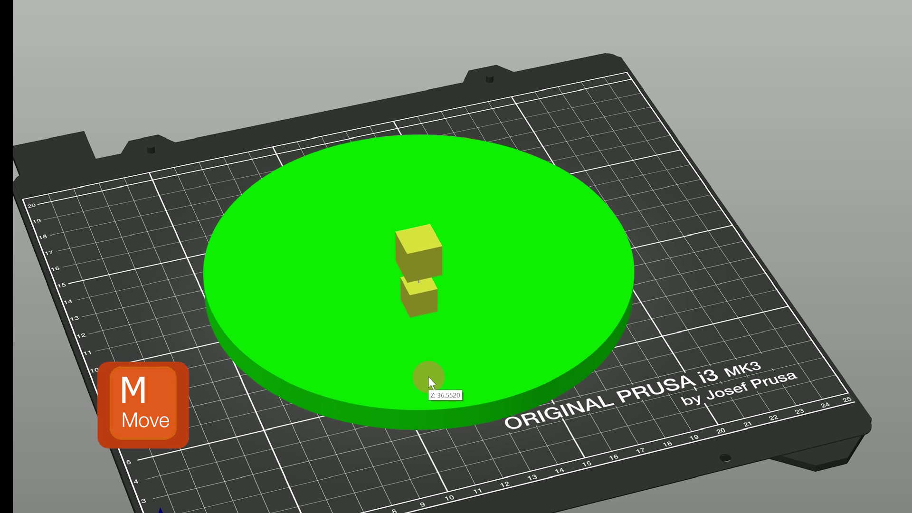
drag(422, 223, 426, 301)
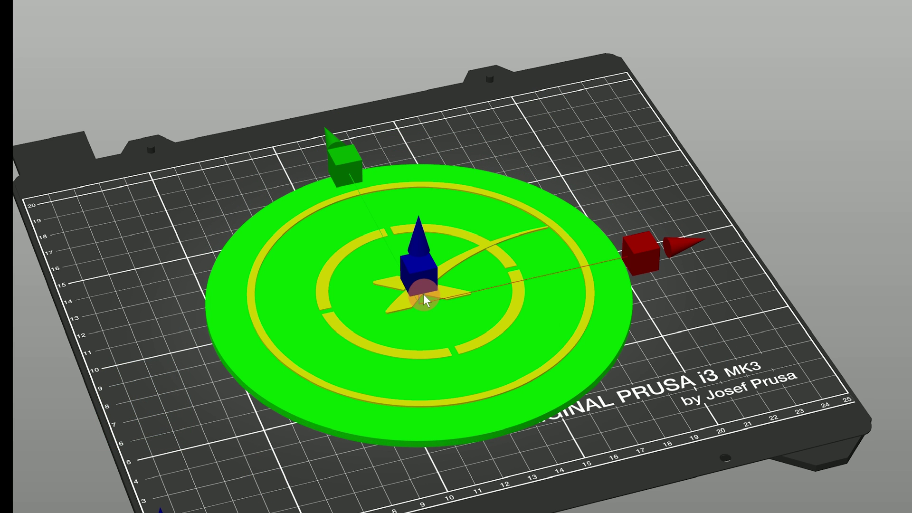
Step: Add Layers and Perimeters overrides to the cylinder modifier, with bottom and top solid layers set to 0
right_click(620, 312)
click(704, 414)
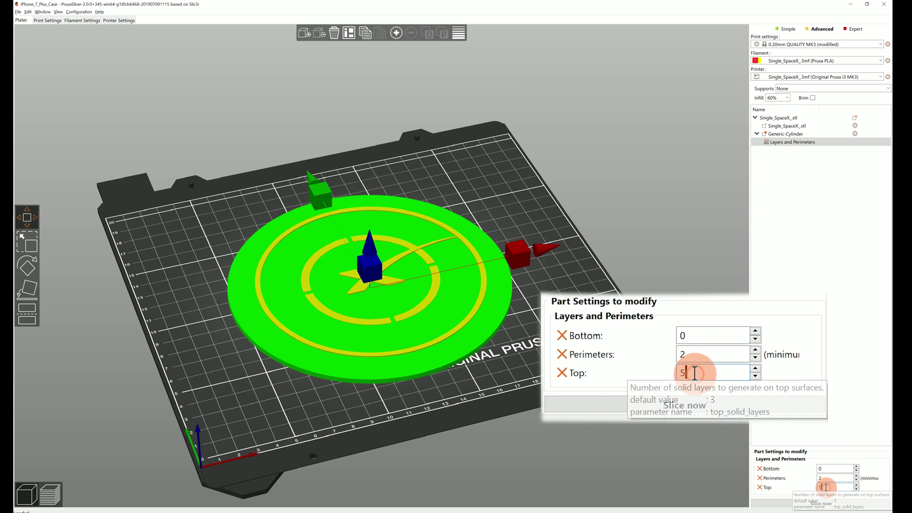
double_click(824, 488)
text(0)
click(196, 444)
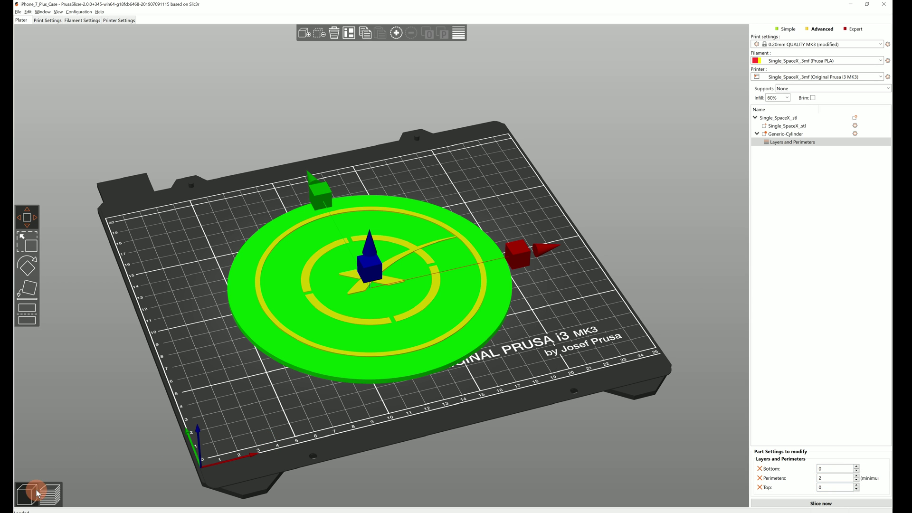
Step: Preview the sliced disc, add colour changes at 3.00 mm and 3.40 mm, and show all layers again
click(48, 494)
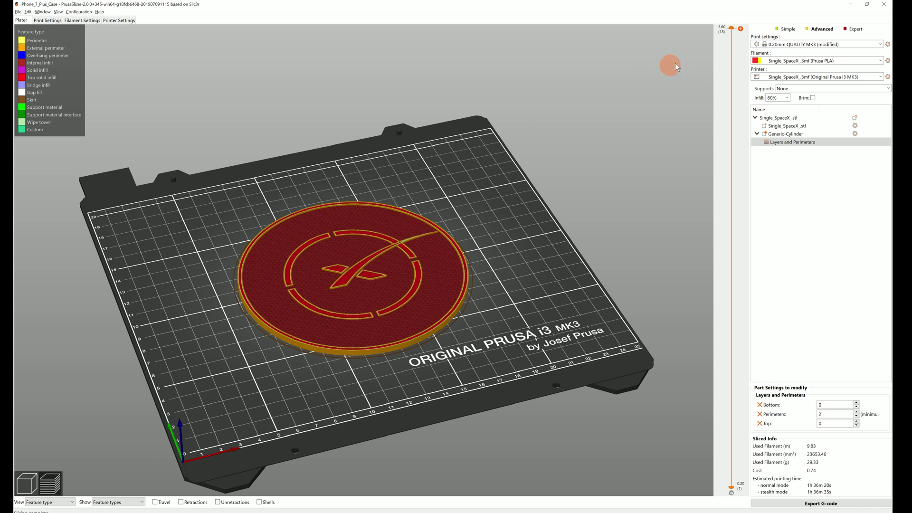
drag(733, 30, 736, 85)
click(742, 110)
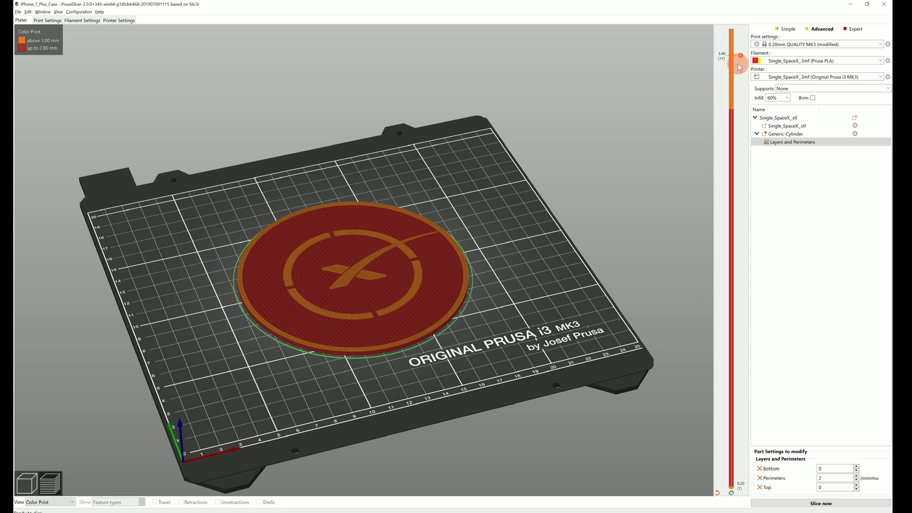
click(740, 56)
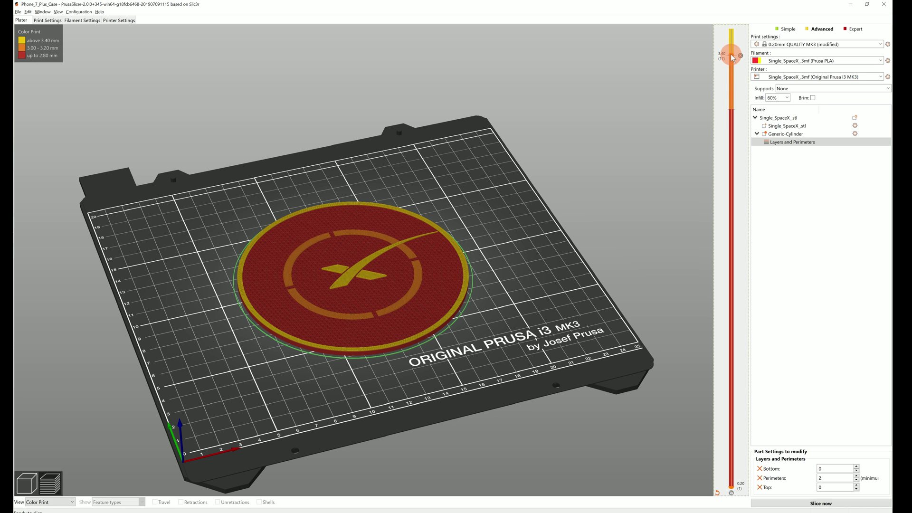
drag(730, 56, 731, 19)
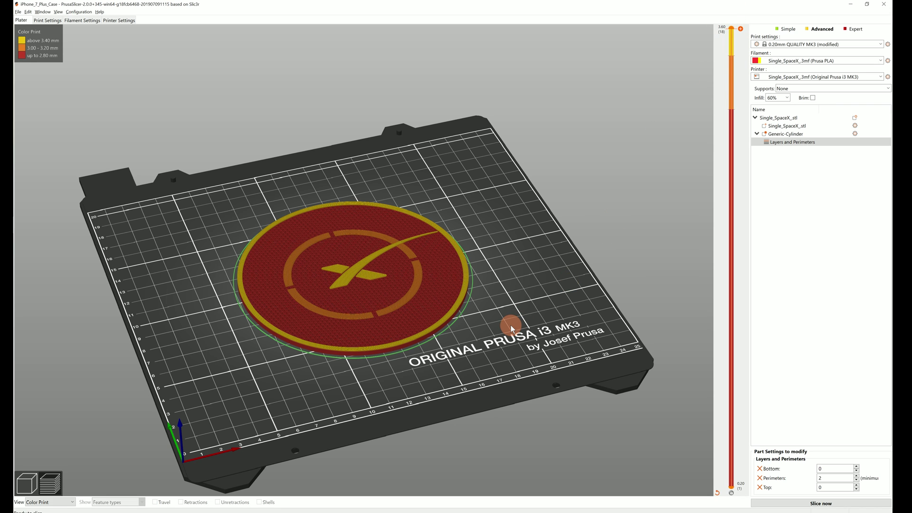
Step: Edit the Max Z limit of the disc's first layer range and view the affected height on the model
click(800, 433)
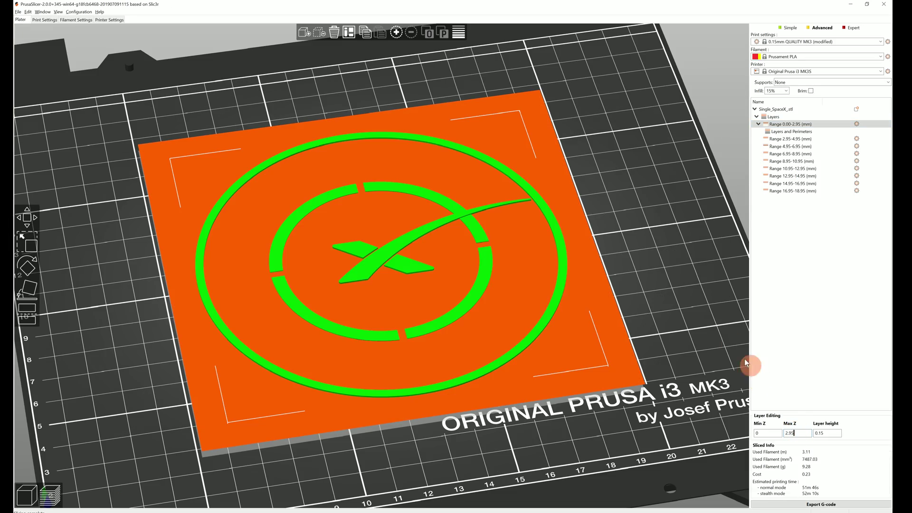
key(3)
drag(668, 272, 654, 287)
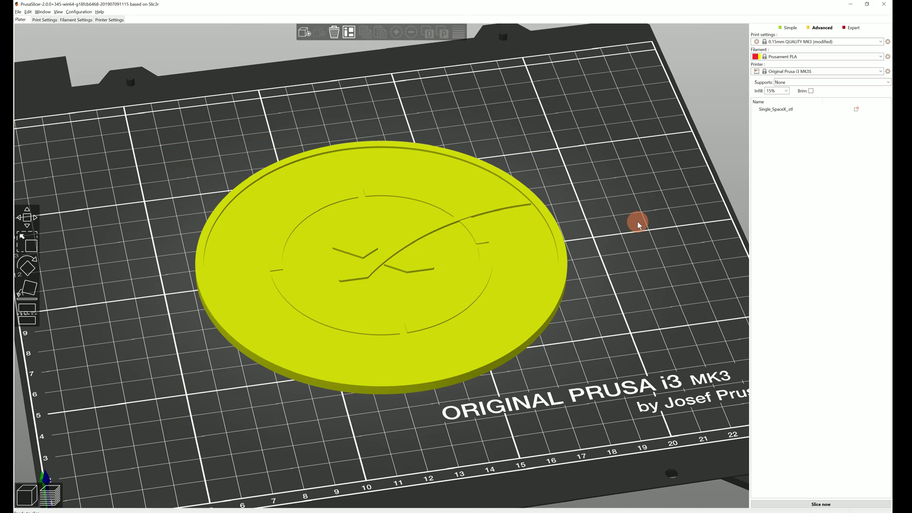
Step: Add a layer height range to the disc and set its Max Z to 2.95 mm
click(541, 263)
right_click(527, 268)
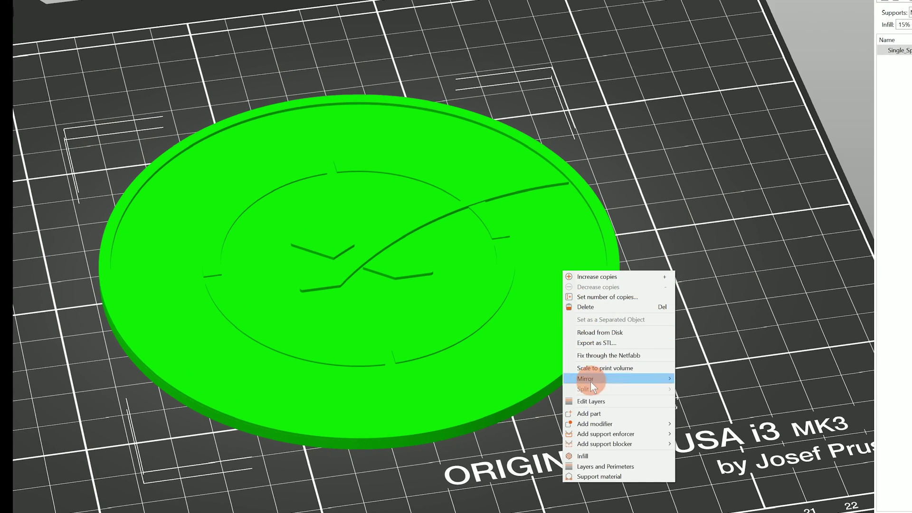
click(590, 401)
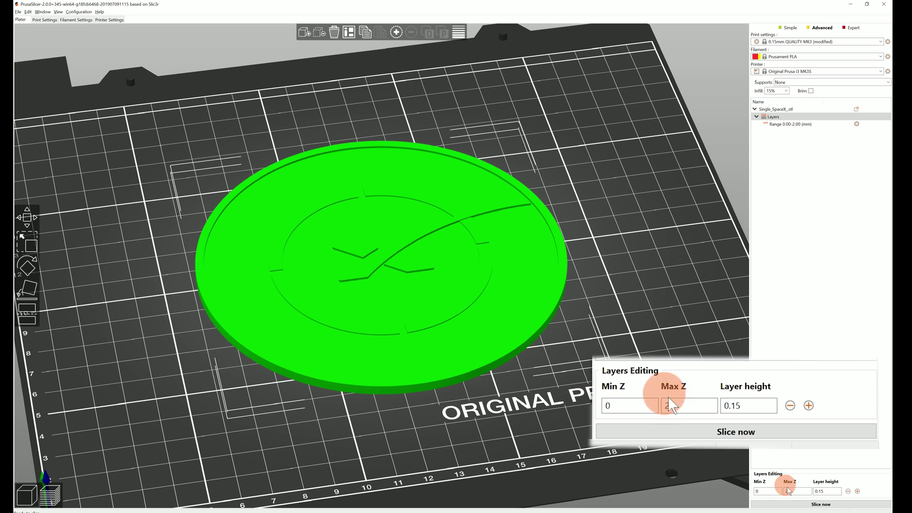
click(675, 405)
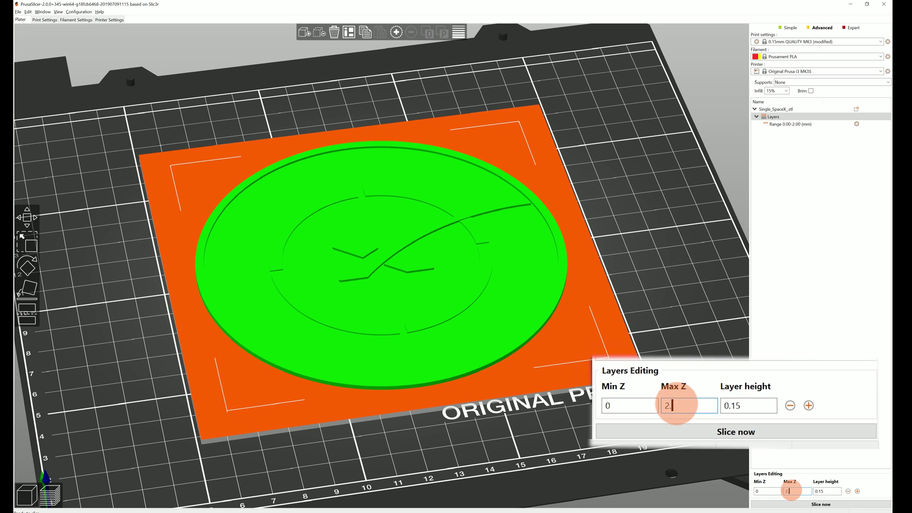
key(Return)
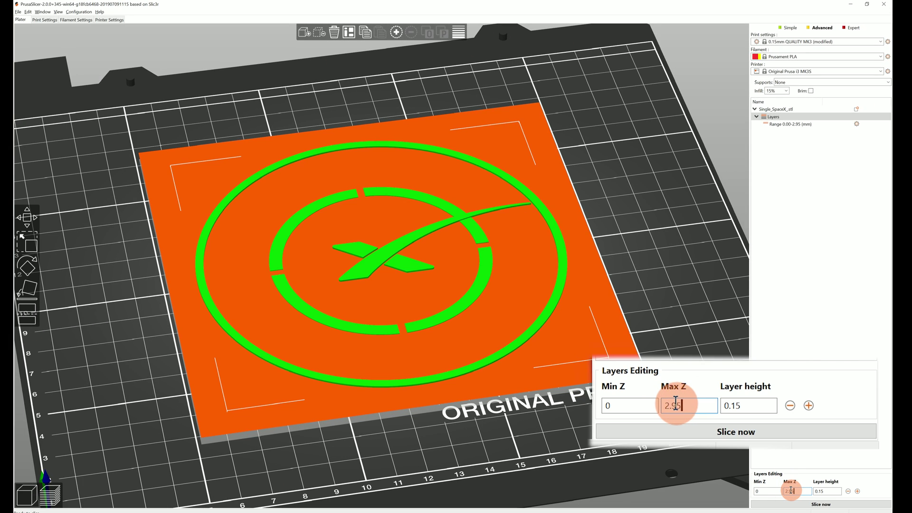
Step: Add Layers and Perimeters overrides to the disc's height range, with bottom and top solid layers set to 0
right_click(857, 124)
click(855, 138)
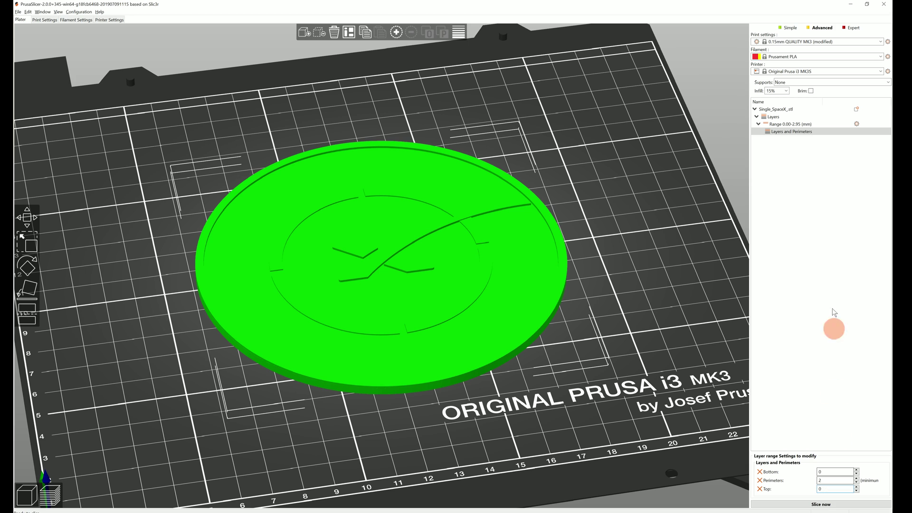
Step: Add eight consecutive 2 mm height ranges above the disc's first range, reaching up to 18.95 mm
click(774, 116)
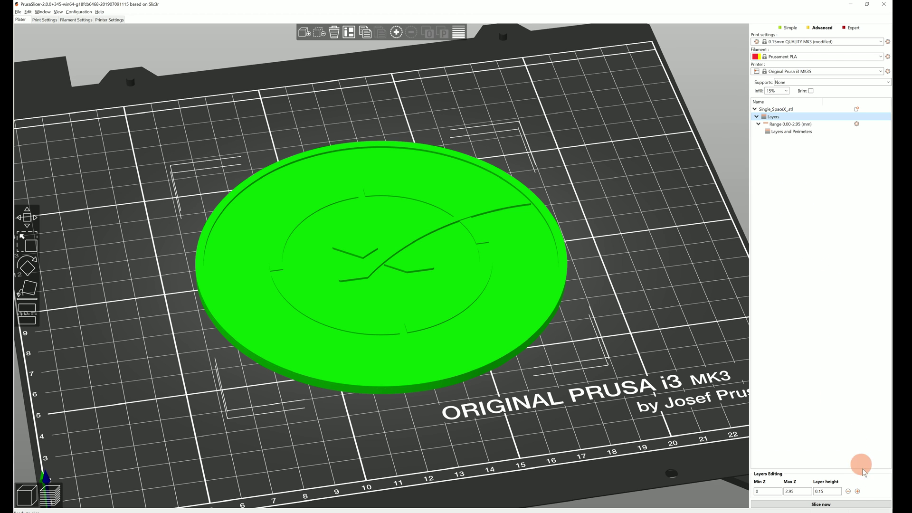
click(858, 491)
click(857, 491)
click(858, 491)
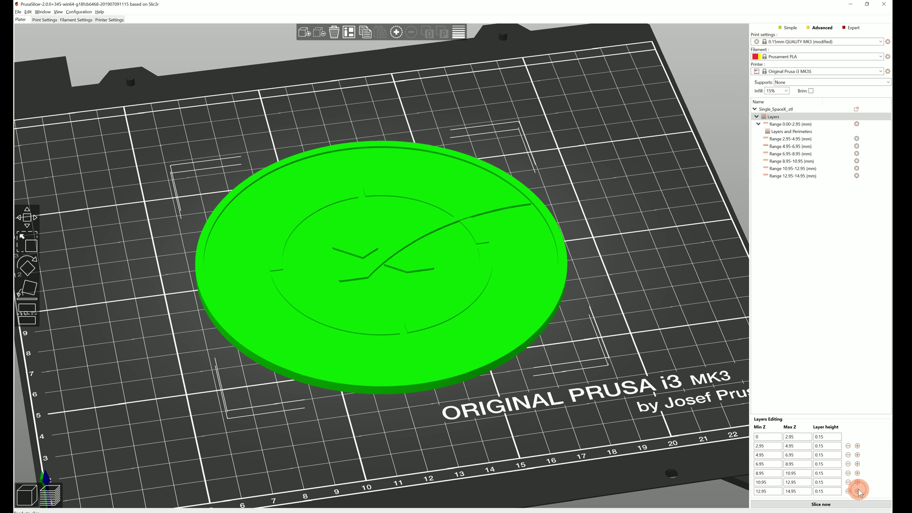
click(858, 492)
click(858, 491)
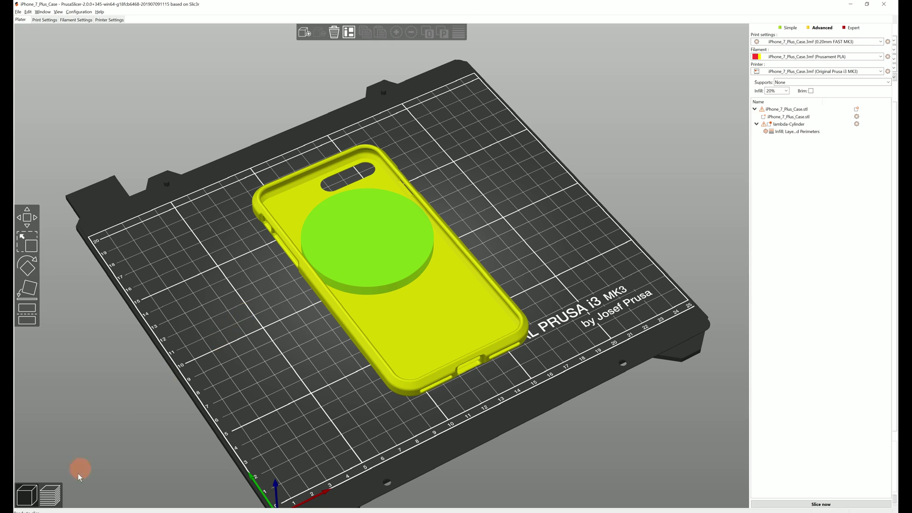
Step: Preview the sliced phone case to examine the infill exposed by its cylinder modifier
click(50, 503)
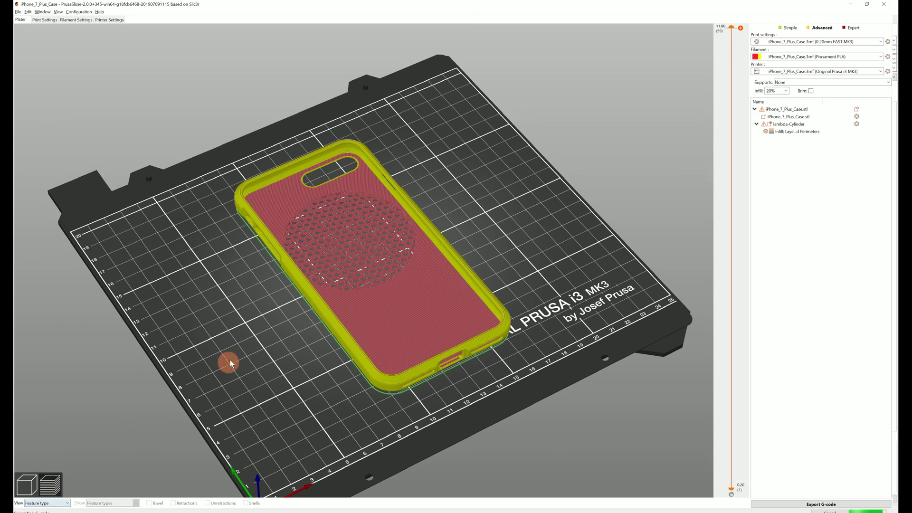
mouse_move(230, 363)
mouse_down()
mouse_move(234, 355)
mouse_move(206, 349)
mouse_move(235, 361)
mouse_up()
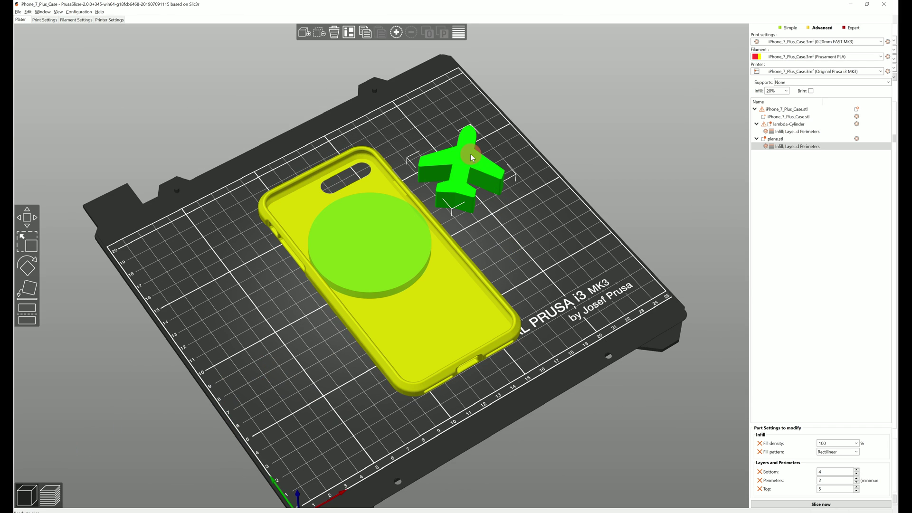
Step: Move the airplane-shaped modifier onto the centre of the cylinder modifier on the phone case and preview the slice
drag(467, 164, 375, 234)
click(49, 493)
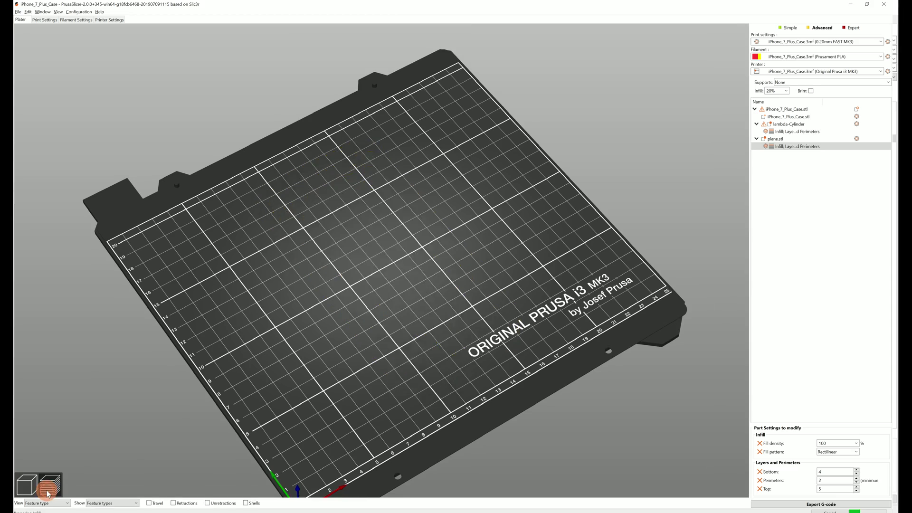
drag(227, 382, 243, 369)
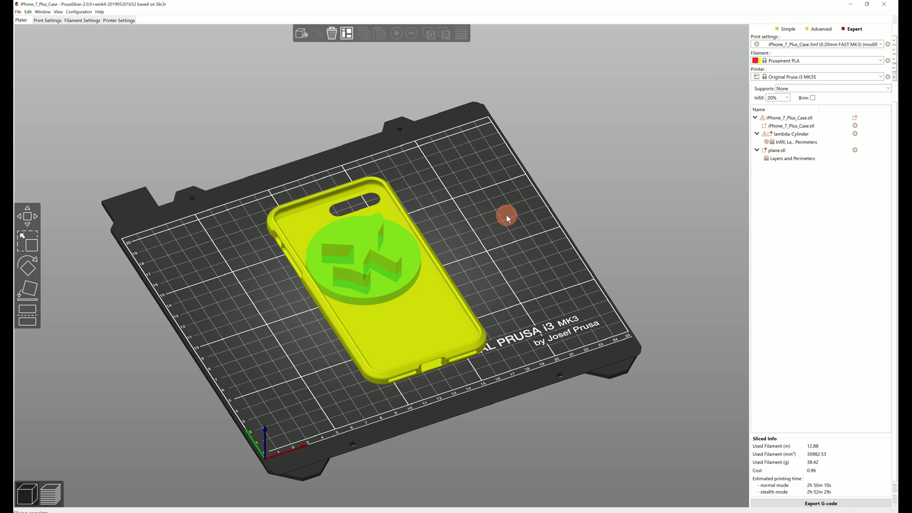
Step: Switch the printer to Original Prusa i3 MK3S MMU2S
click(787, 79)
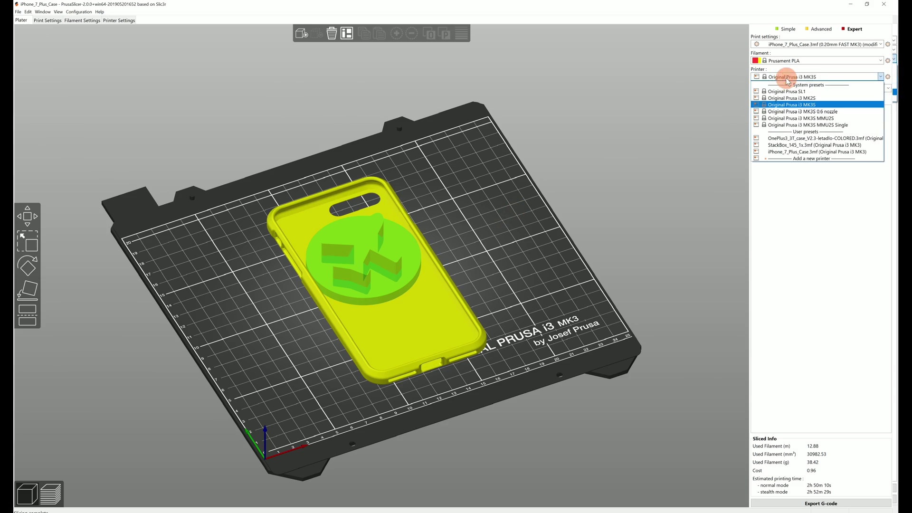
click(790, 118)
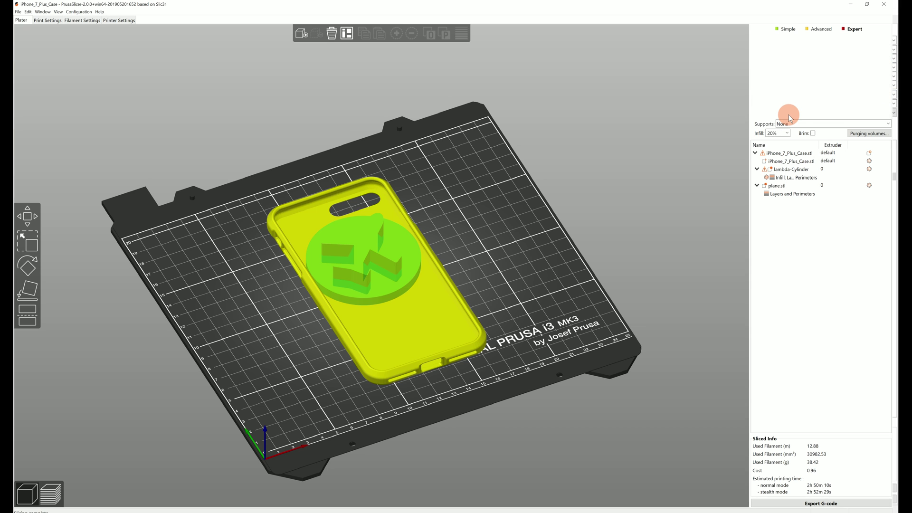
Step: Assign extruder 2 to the plane.stl modifier and preview the sliced phone case
click(841, 185)
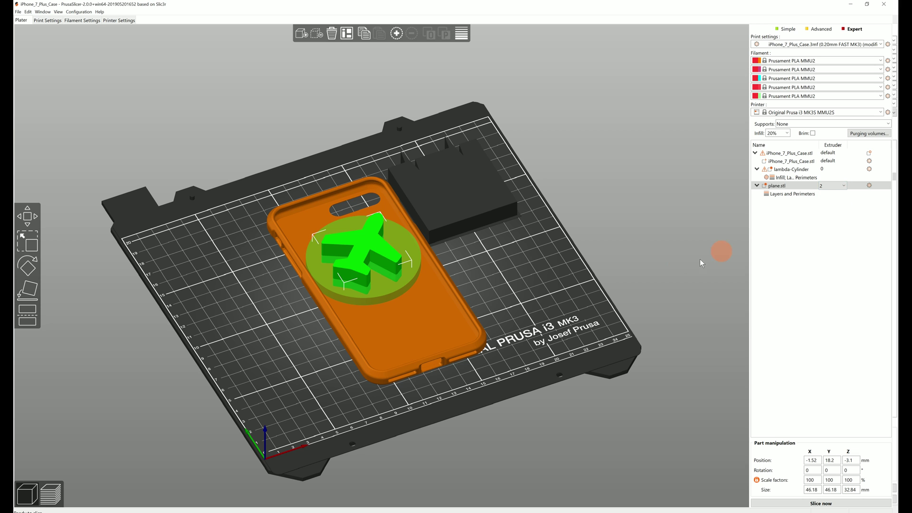
click(510, 285)
click(52, 492)
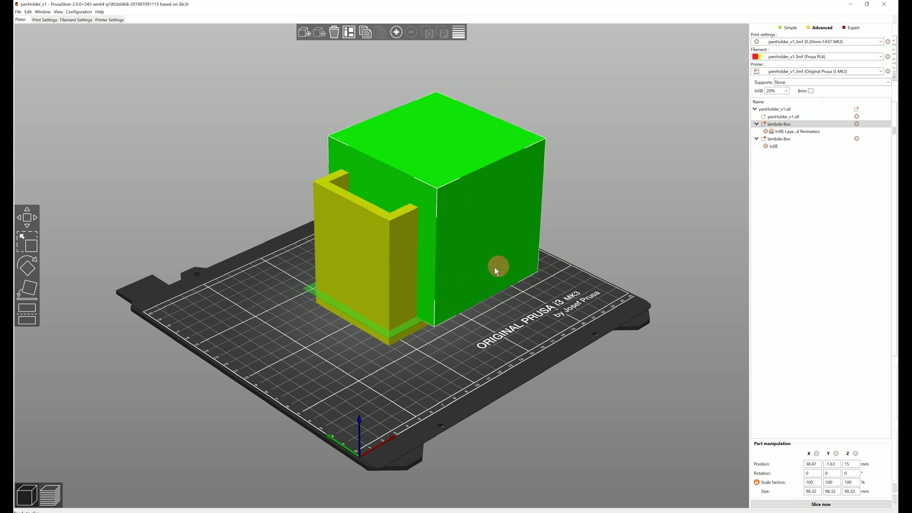
Step: Examine the large box modifier's infill and perimeter overrides on the pen holder, and preview the sliced result
click(803, 133)
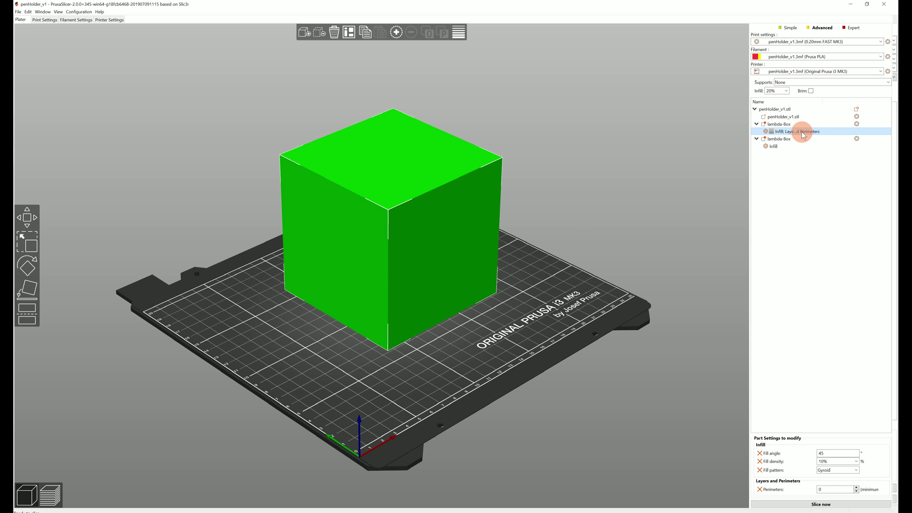
click(830, 490)
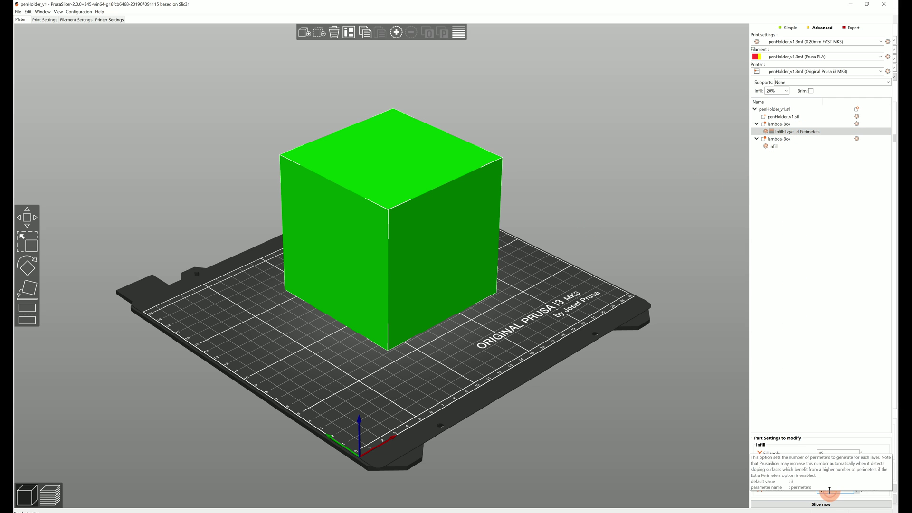
click(59, 493)
scroll(464, 253, up, 5)
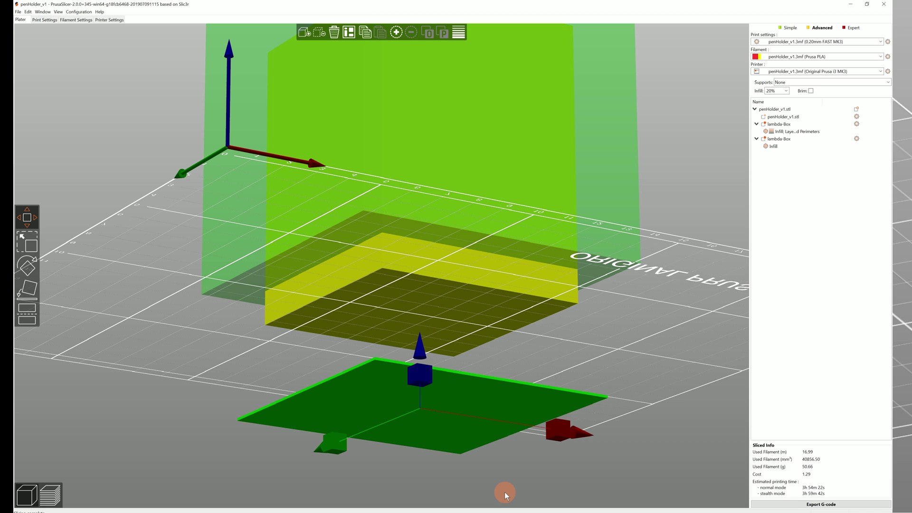
Step: Raise the flat box modifier about 40 mm along Z to the lower end of the pen holder's large box modifier
drag(421, 376, 438, 235)
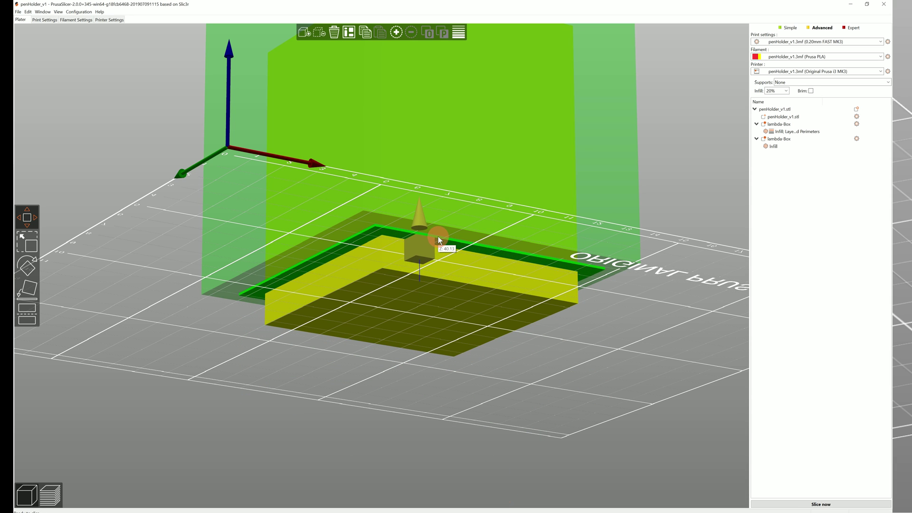
click(180, 438)
Step: Slice the pen holder and examine the layers near the flat modifier, from about 9.4 mm up to 11 mm and beyond
click(63, 494)
click(735, 421)
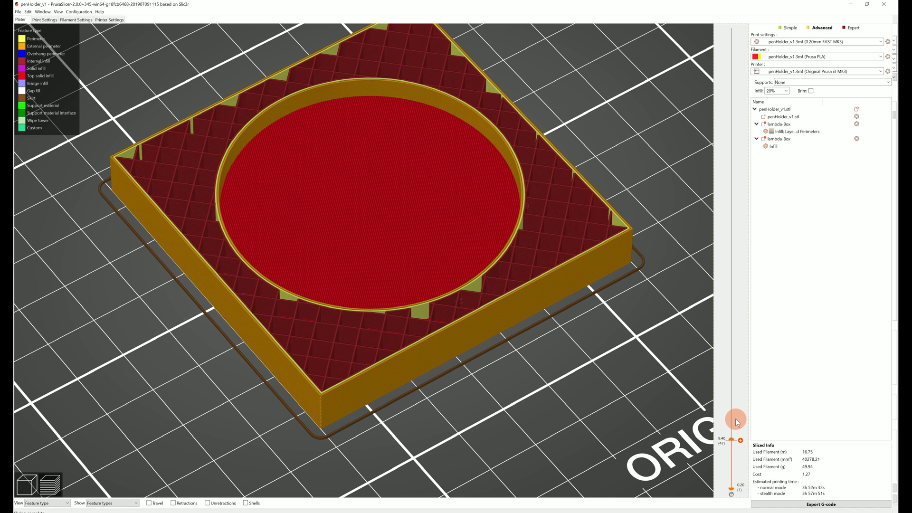
scroll(736, 418, down, 2)
scroll(736, 418, up, 9)
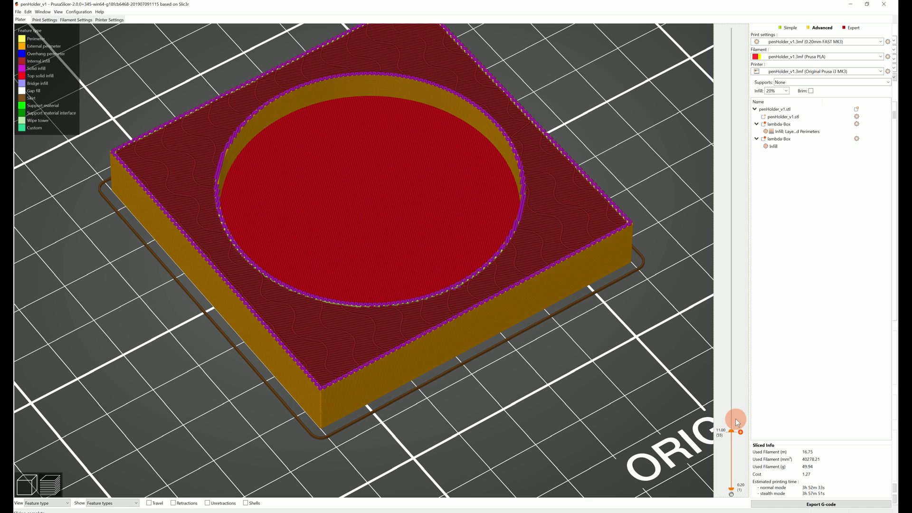
scroll(735, 421, up, 3)
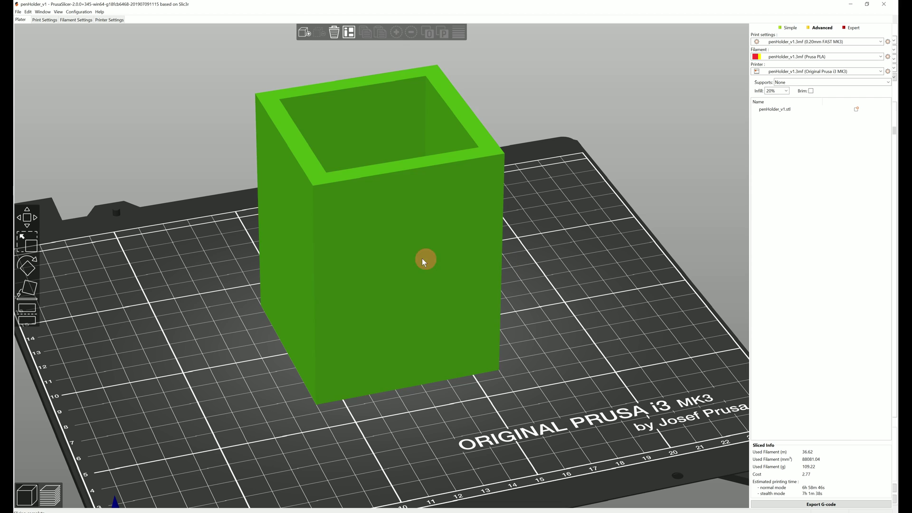
Step: Add a layer height range to the pen holder spanning from 15.2 mm to 100 mm
right_click(403, 259)
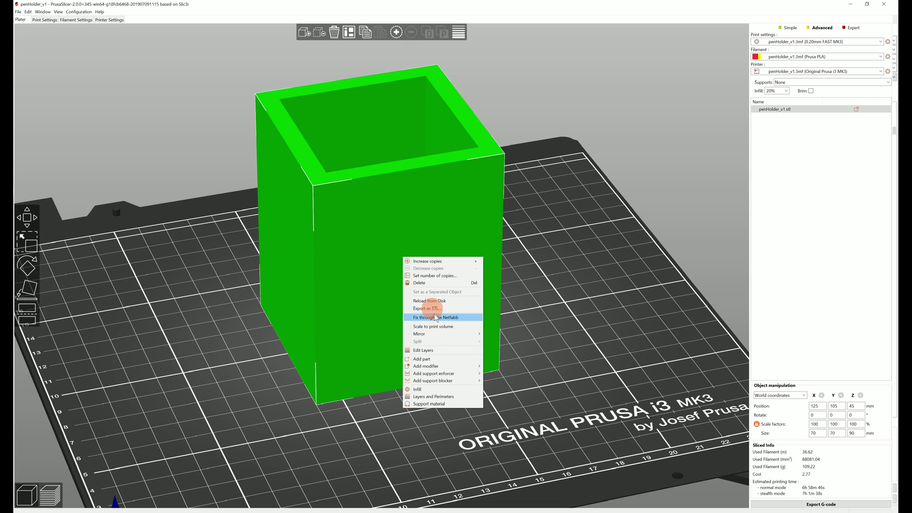
click(436, 350)
click(765, 431)
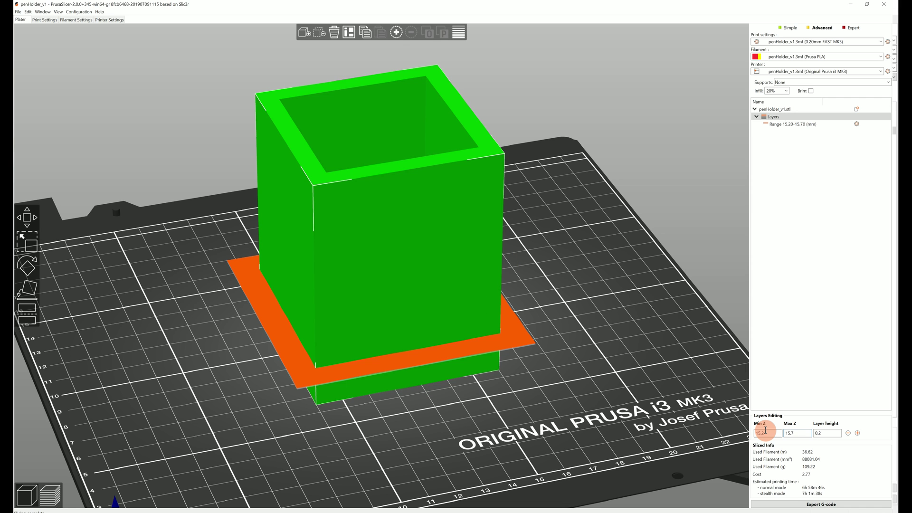
text(100)
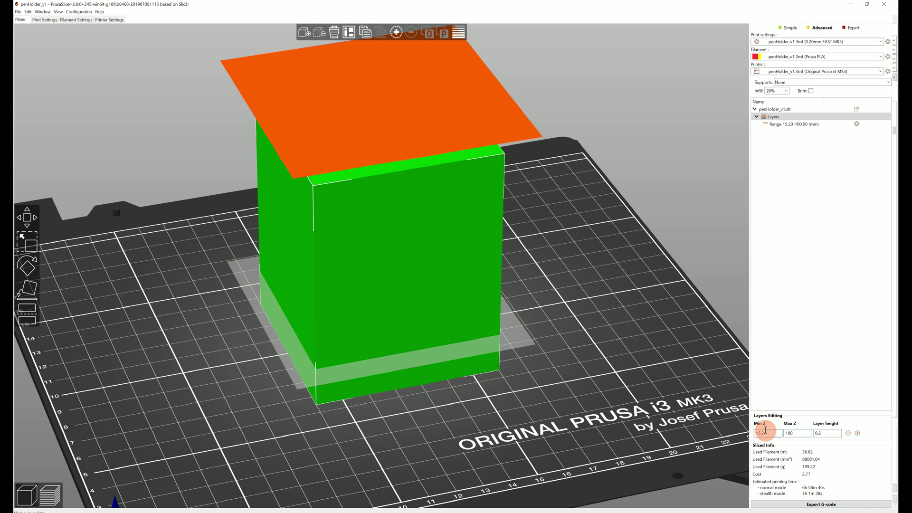
click(657, 284)
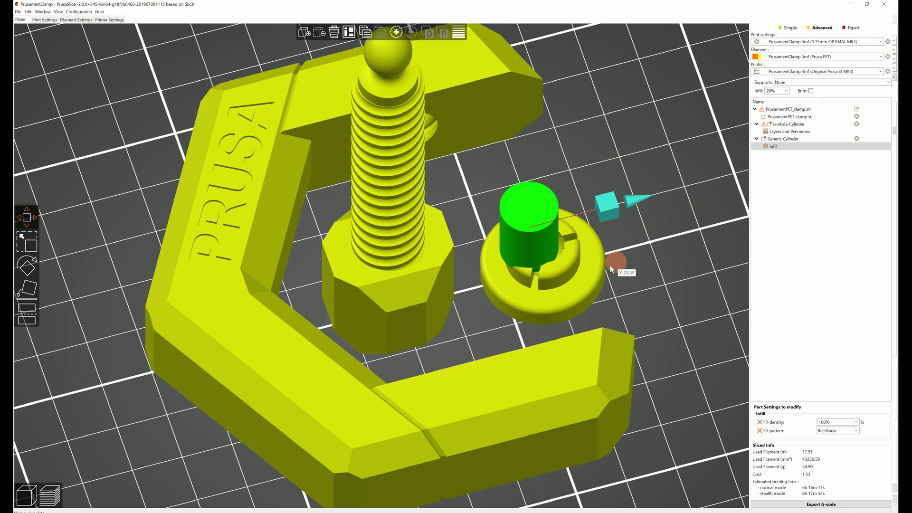
Step: Slide the clamp's generic cylinder modifier along X and give it an Infill override with 100% density and the Rectilinear pattern
drag(610, 265, 526, 318)
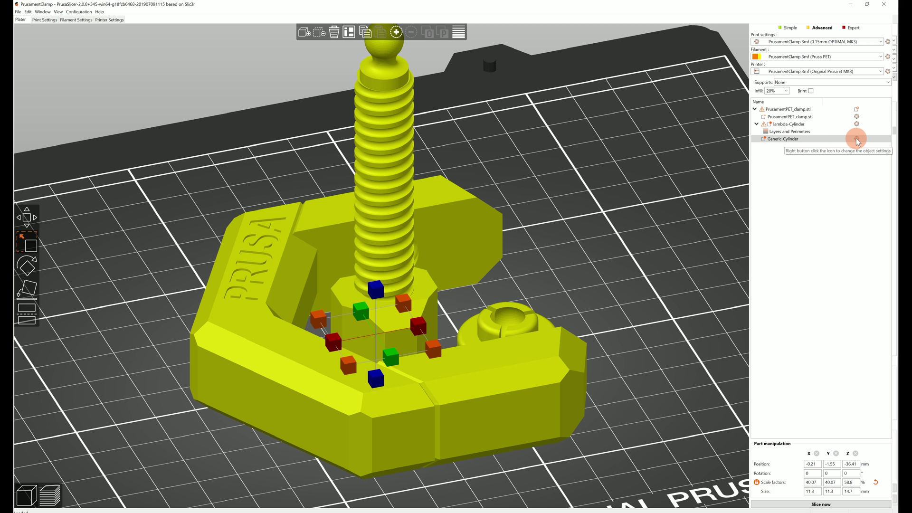
right_click(857, 139)
click(854, 179)
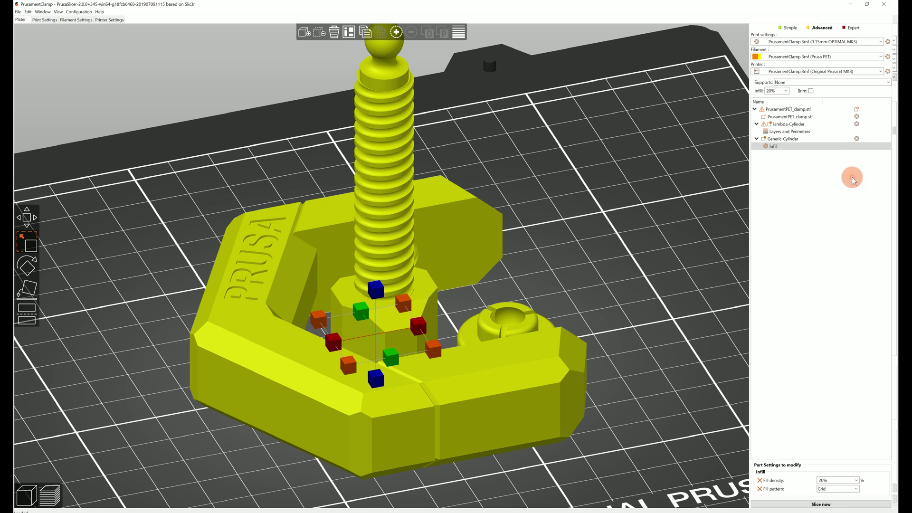
click(855, 481)
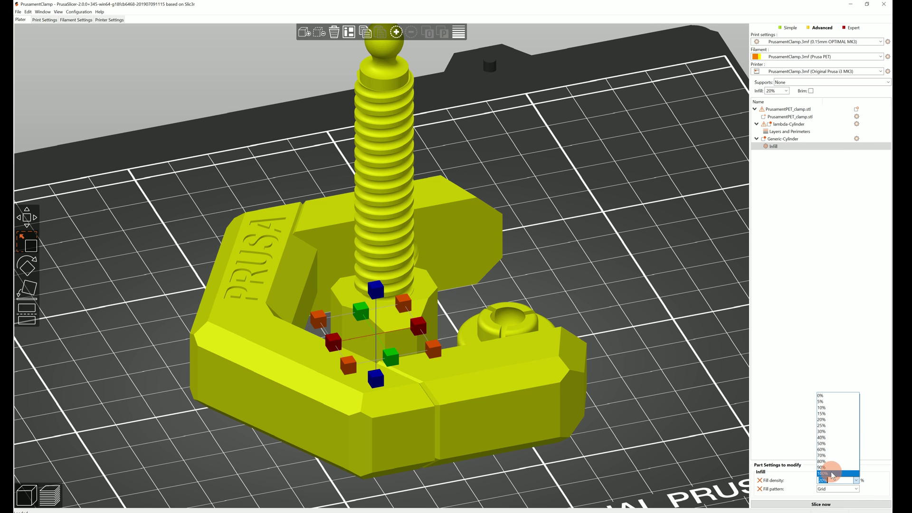
click(860, 489)
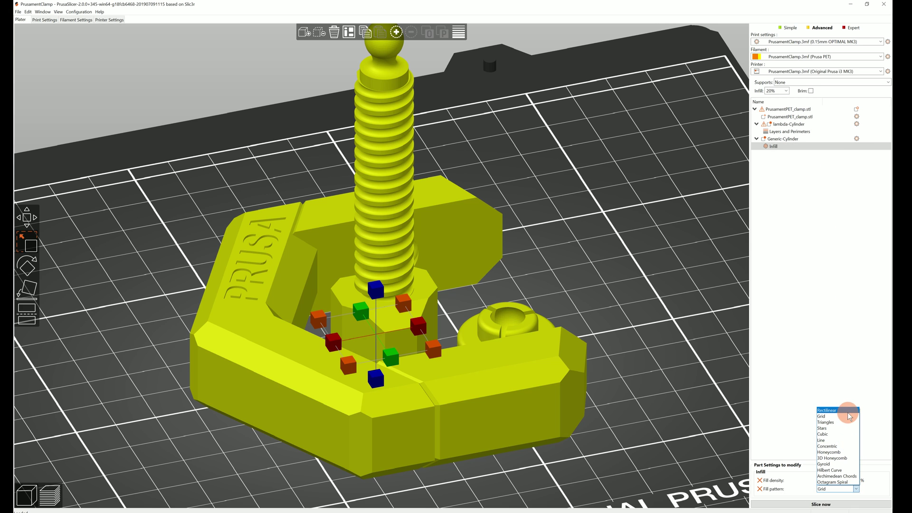